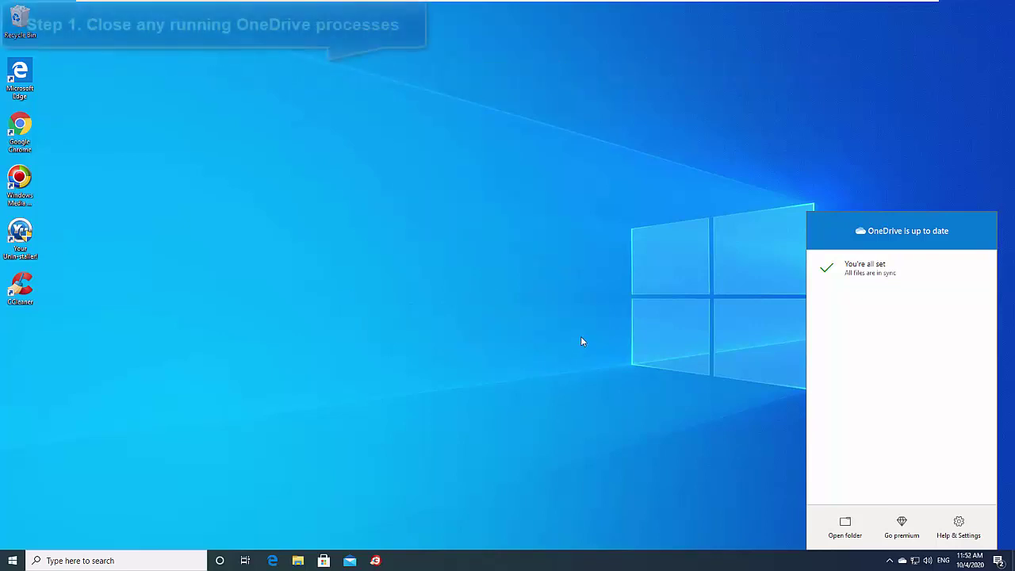
# End the OneDrive.exe process from Task Manager's Details list, then close Task Manager
pyautogui.rightClick(497, 558)
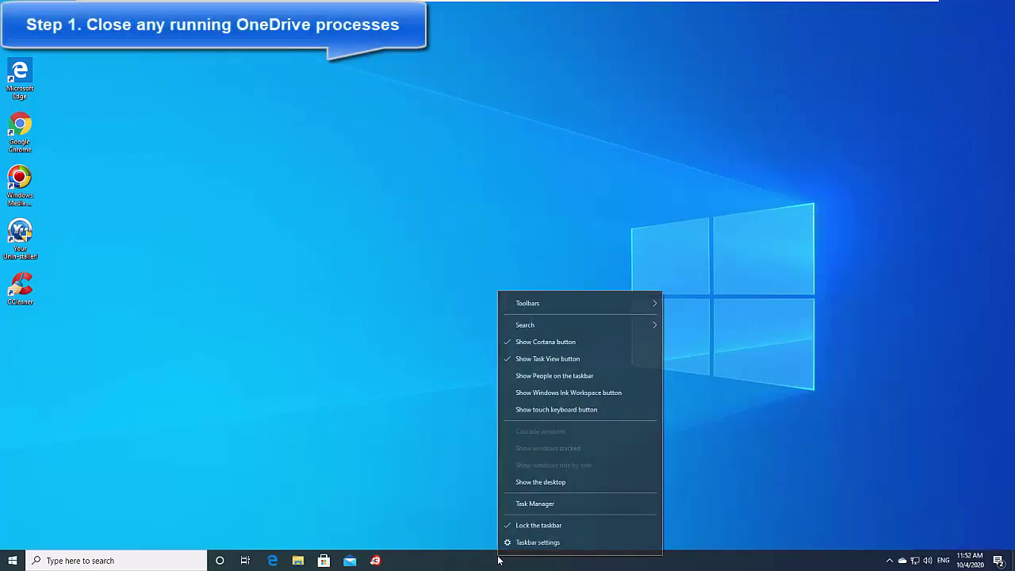
pyautogui.click(534, 504)
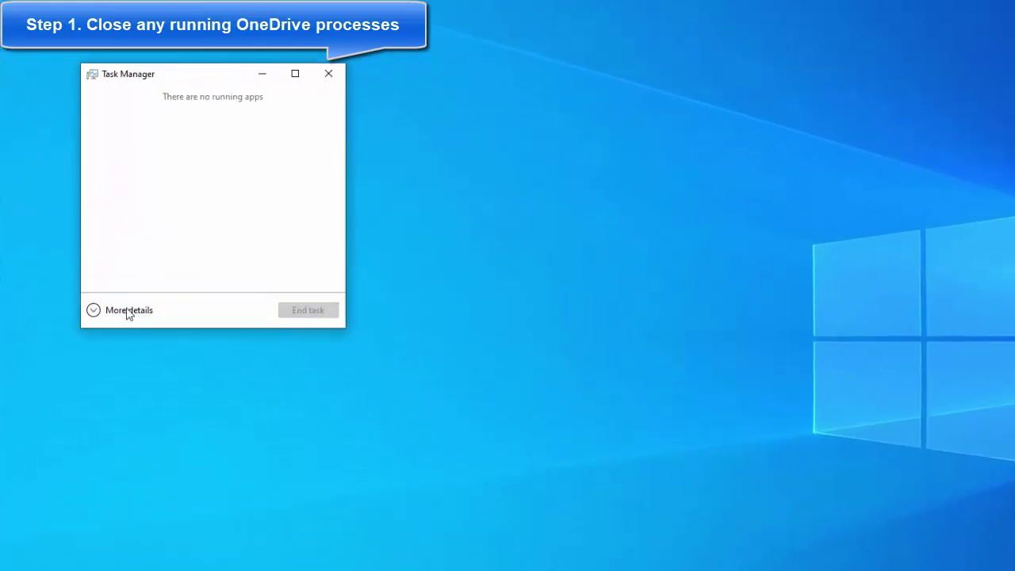
pyautogui.click(132, 276)
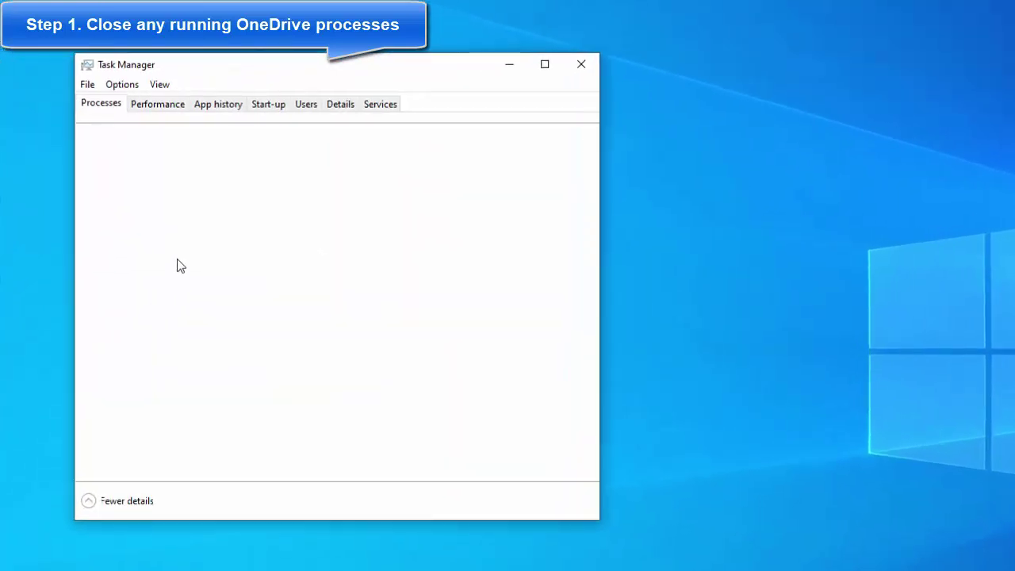
pyautogui.click(338, 106)
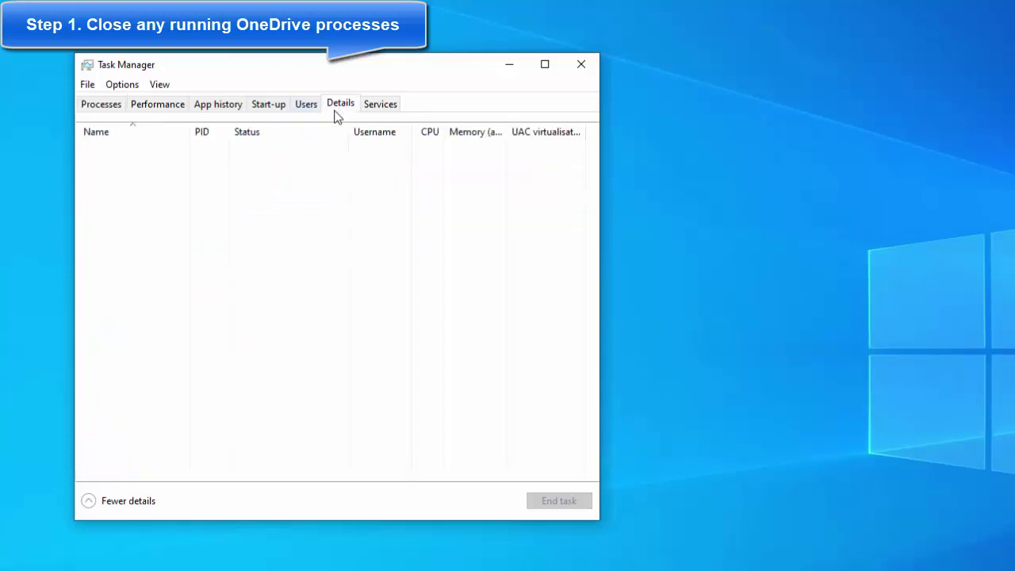
pyautogui.click(227, 224)
pyautogui.press('o')
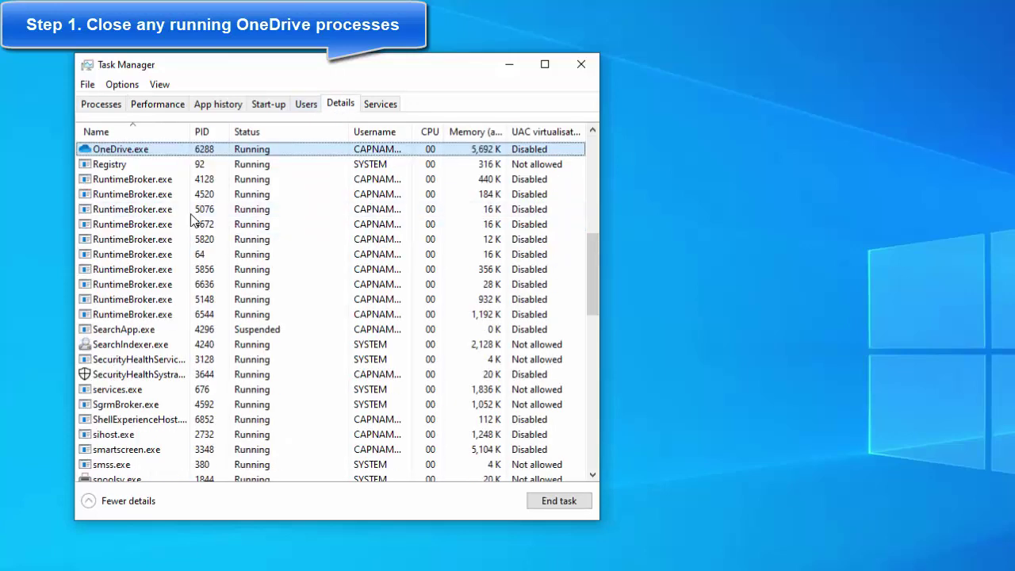
pyautogui.rightClick(159, 152)
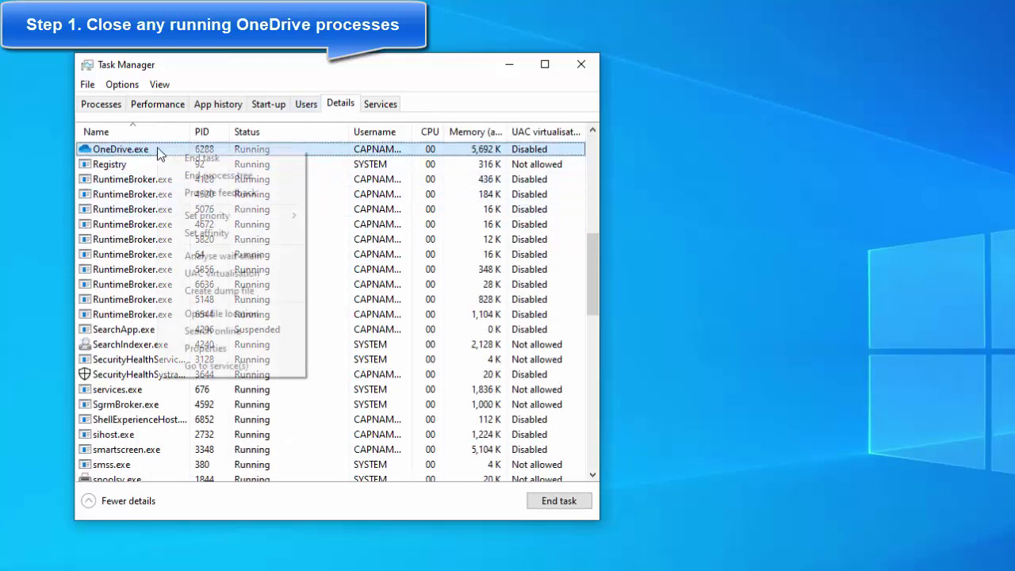
pyautogui.click(227, 156)
pyautogui.click(706, 351)
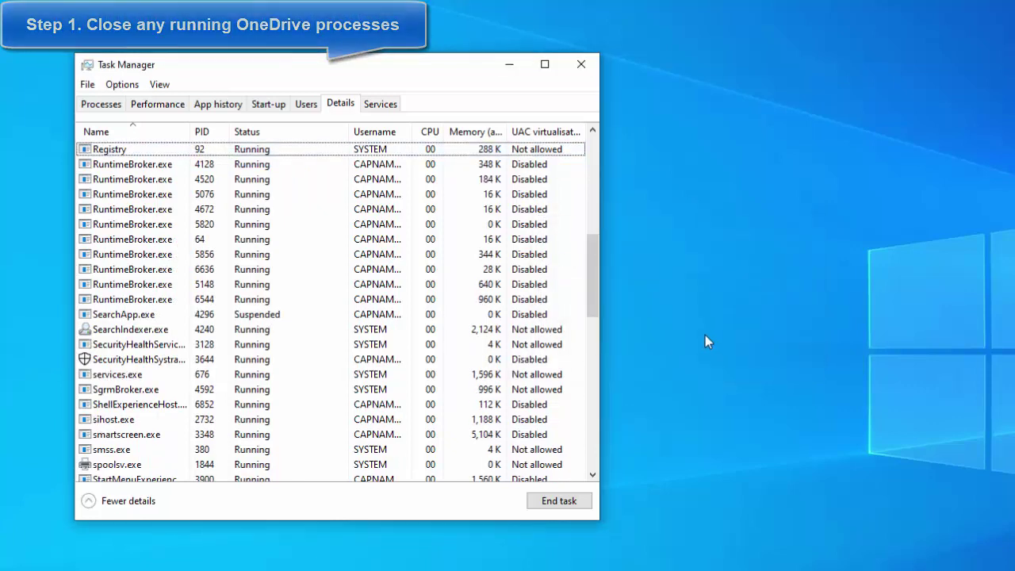
pyautogui.click(581, 64)
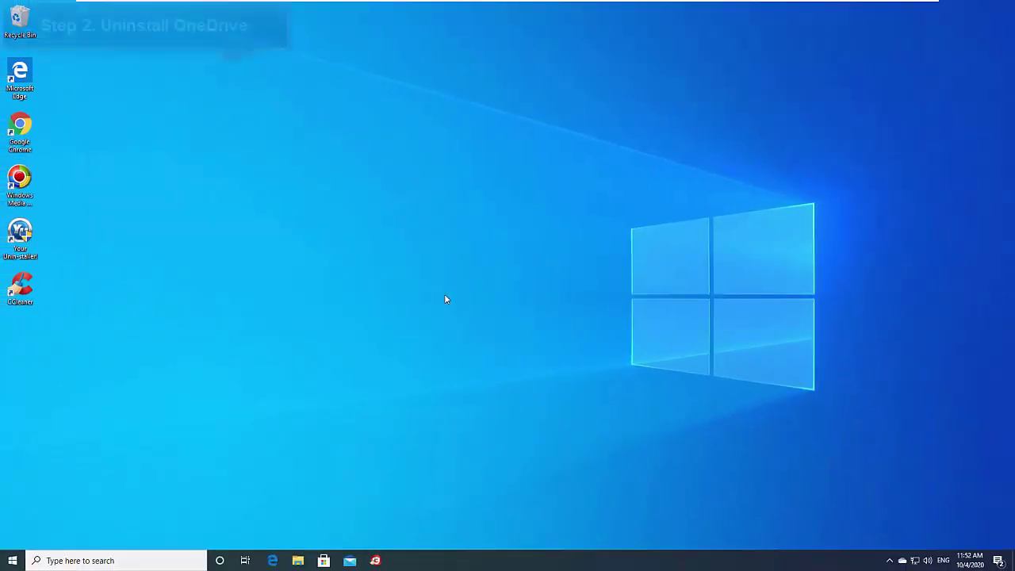
# Open Apps & features in Windows Settings and scroll down to Microsoft OneDrive
pyautogui.click(13, 560)
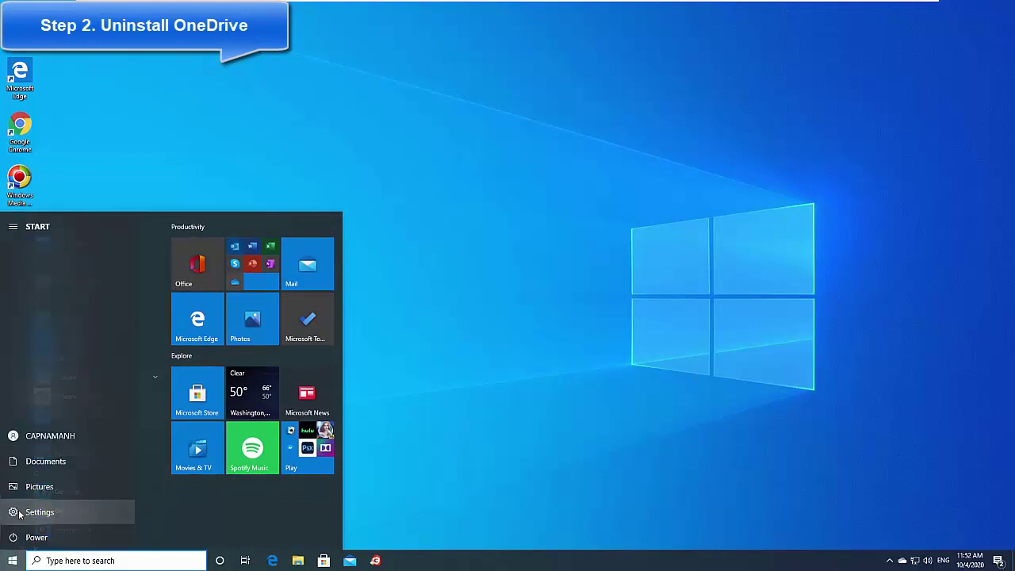
pyautogui.click(40, 512)
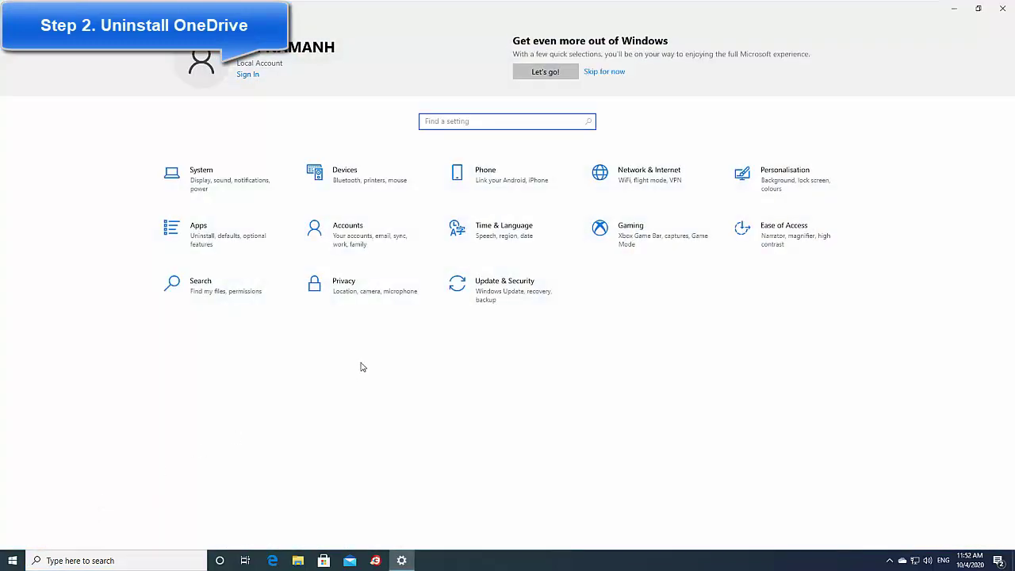
pyautogui.click(235, 258)
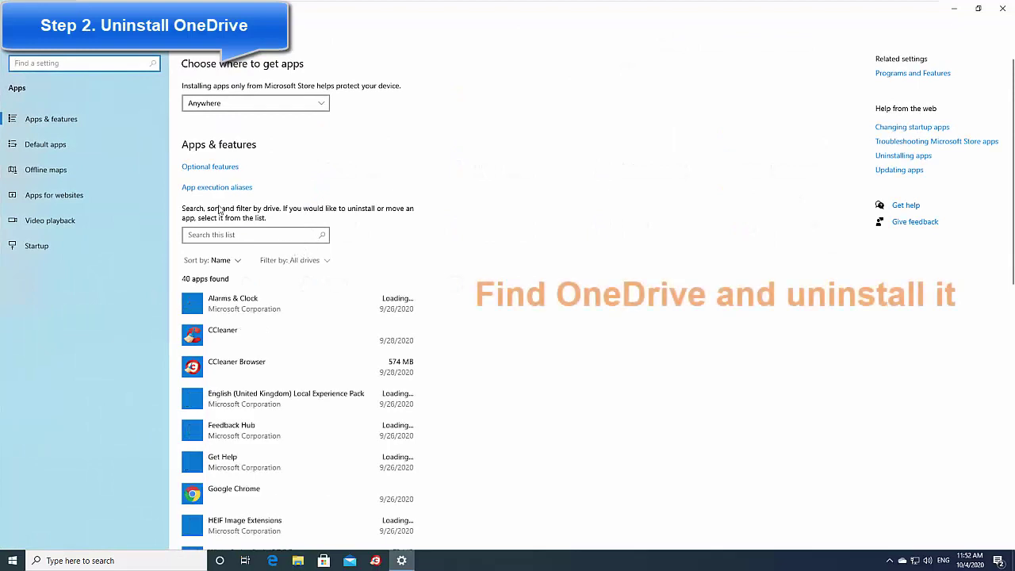
pyautogui.scroll(-2, 454, 337)
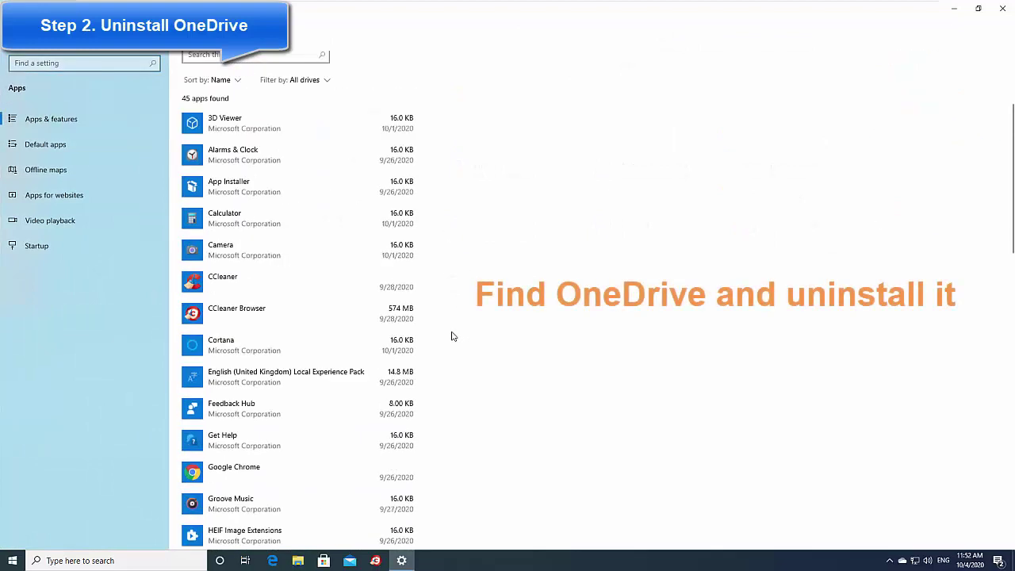
pyautogui.scroll(-1, 453, 336)
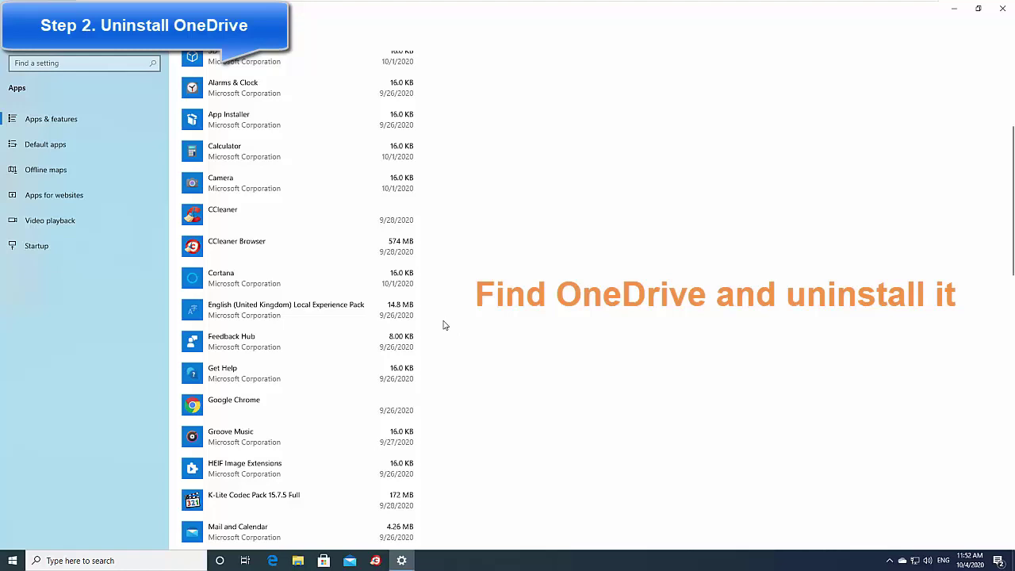
pyautogui.scroll(-2, 432, 338)
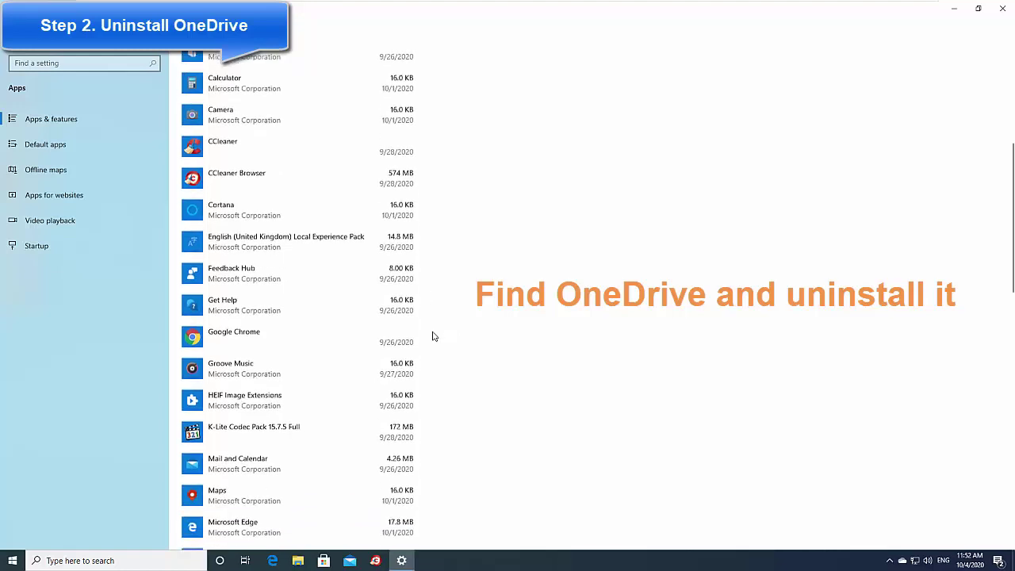
pyautogui.scroll(-2, 432, 340)
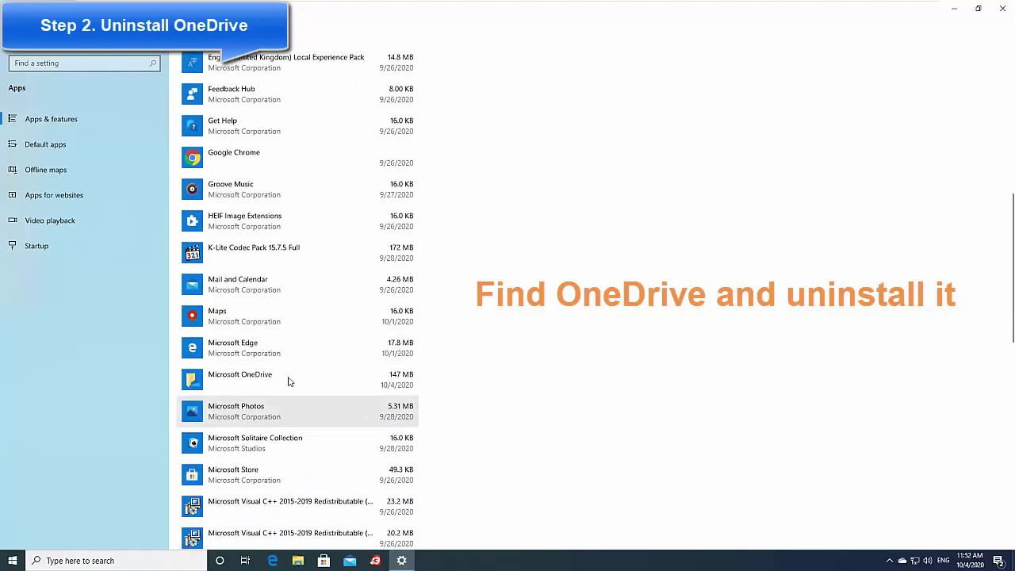
# Uninstall Microsoft OneDrive, approving the UAC prompt, then close Settings
pyautogui.click(362, 381)
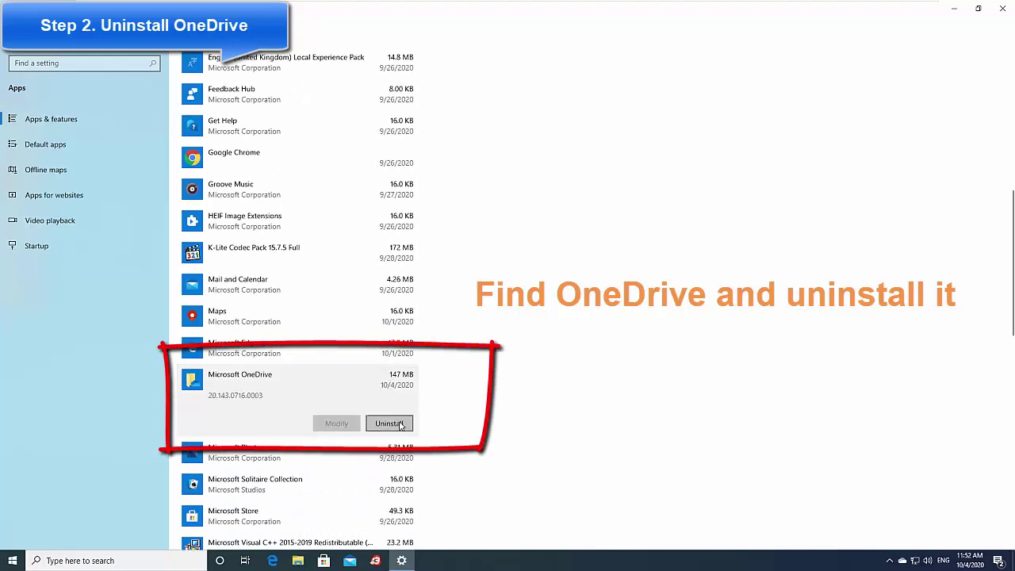
pyautogui.click(400, 425)
pyautogui.click(437, 400)
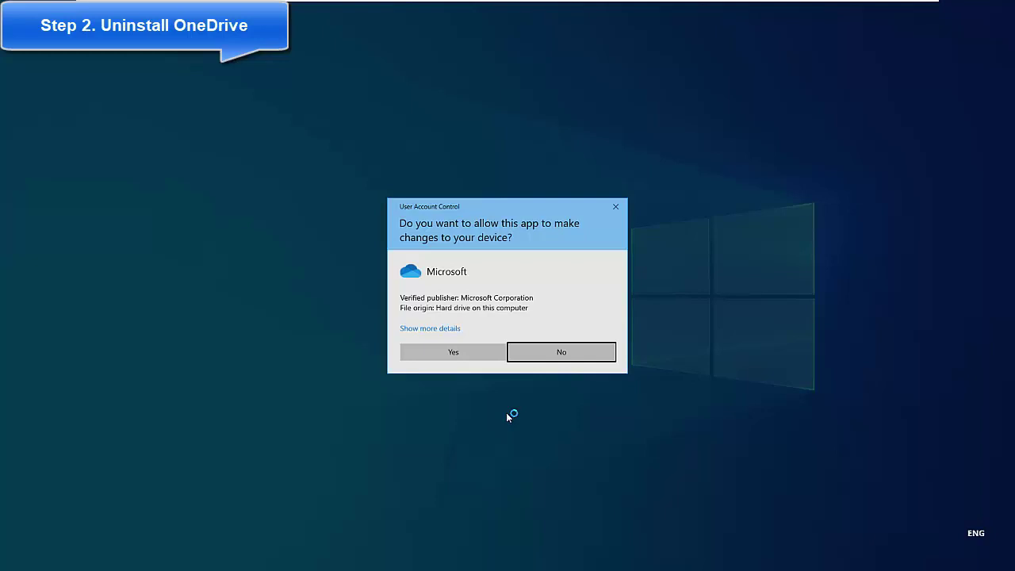
pyautogui.click(468, 351)
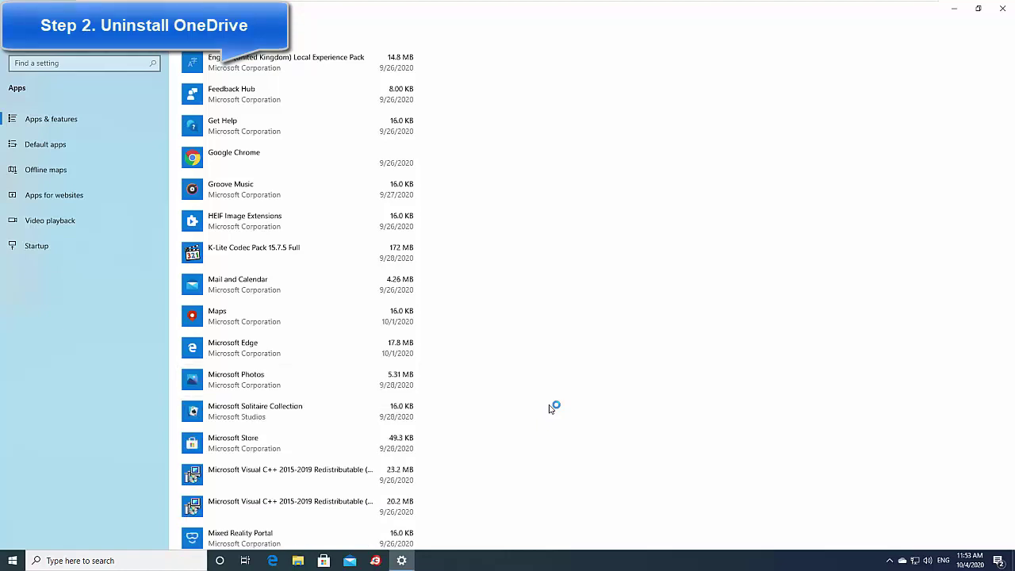
pyautogui.click(1002, 7)
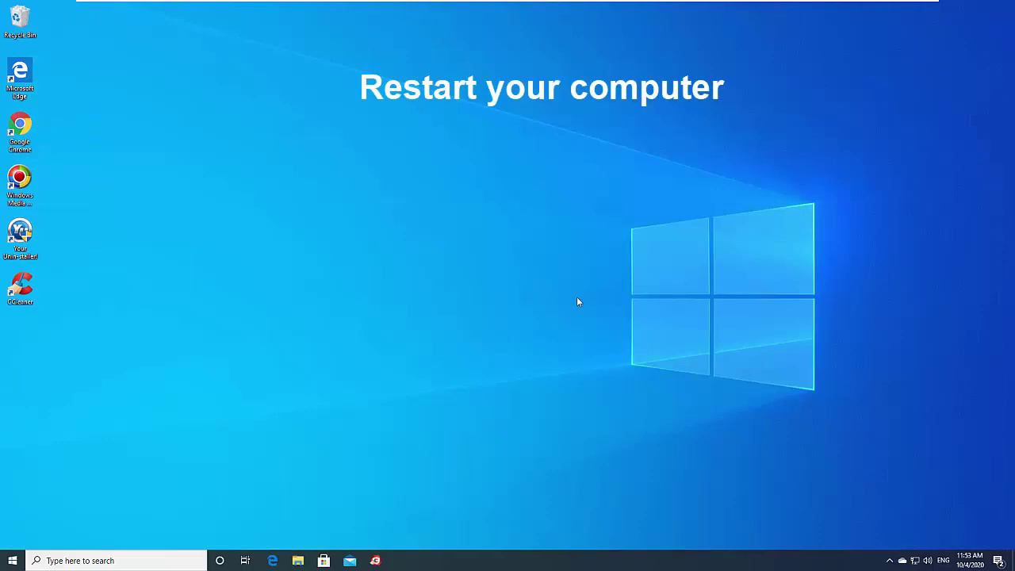
# Restart Windows and sign back in with the account password
pyautogui.click(13, 560)
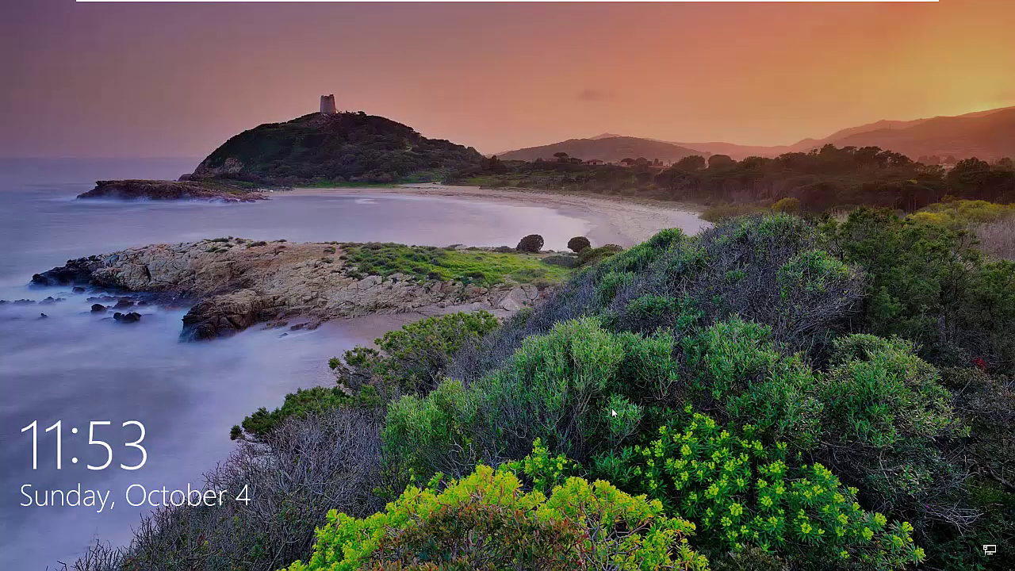
pyautogui.click(652, 402)
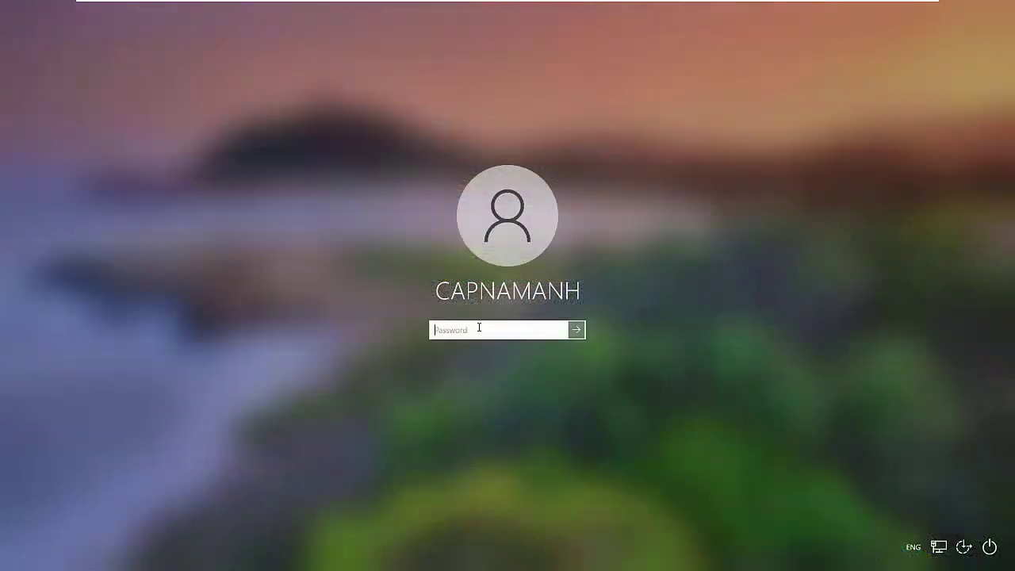
pyautogui.write('*********')
pyautogui.press('Return')
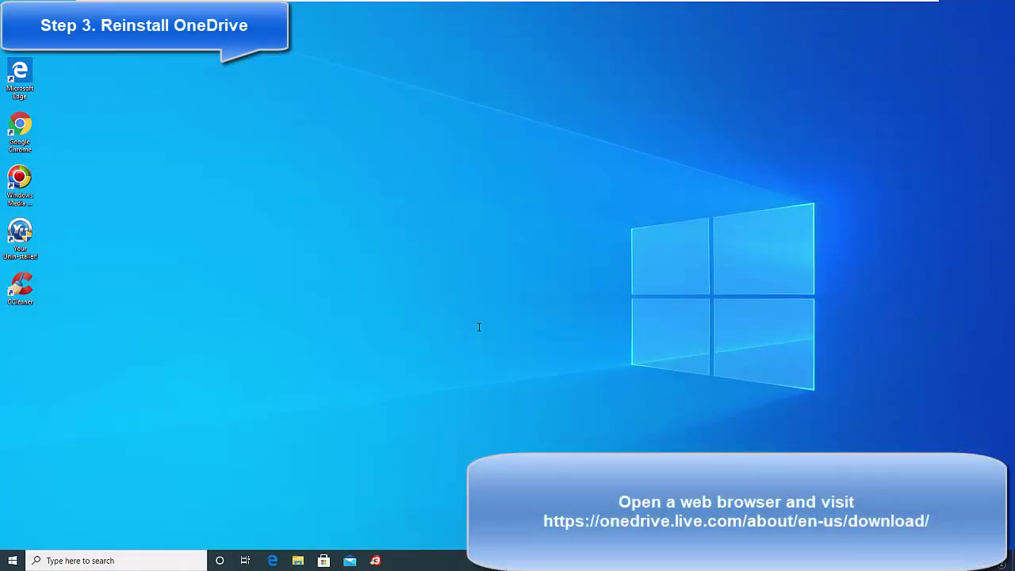
# In Chrome, go to Microsoft's OneDrive download page in English and download OneDriveSetup.exe
pyautogui.doubleClick(21, 131)
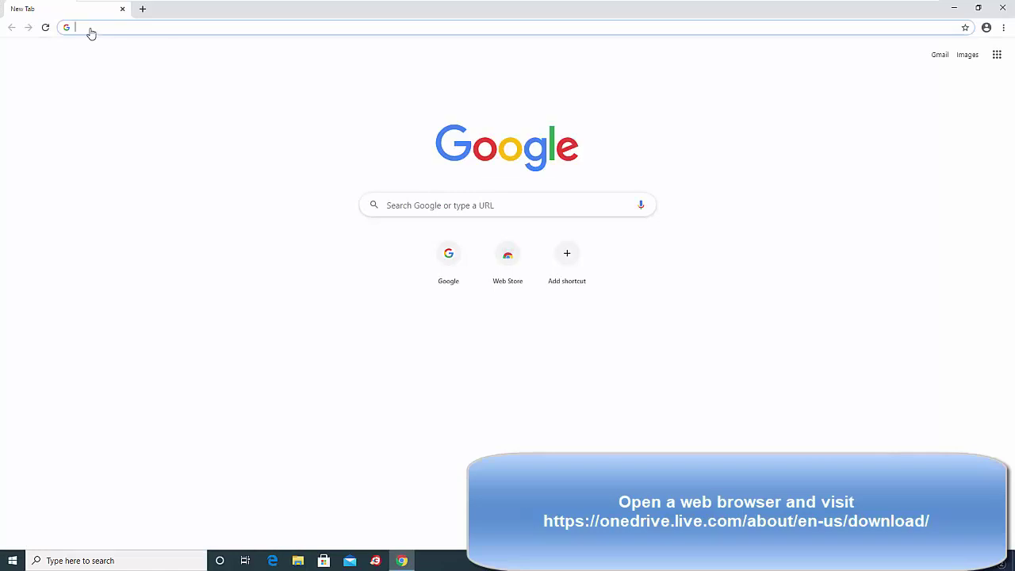
pyautogui.write('https://onedrive.live.com/about/en-us/download/')
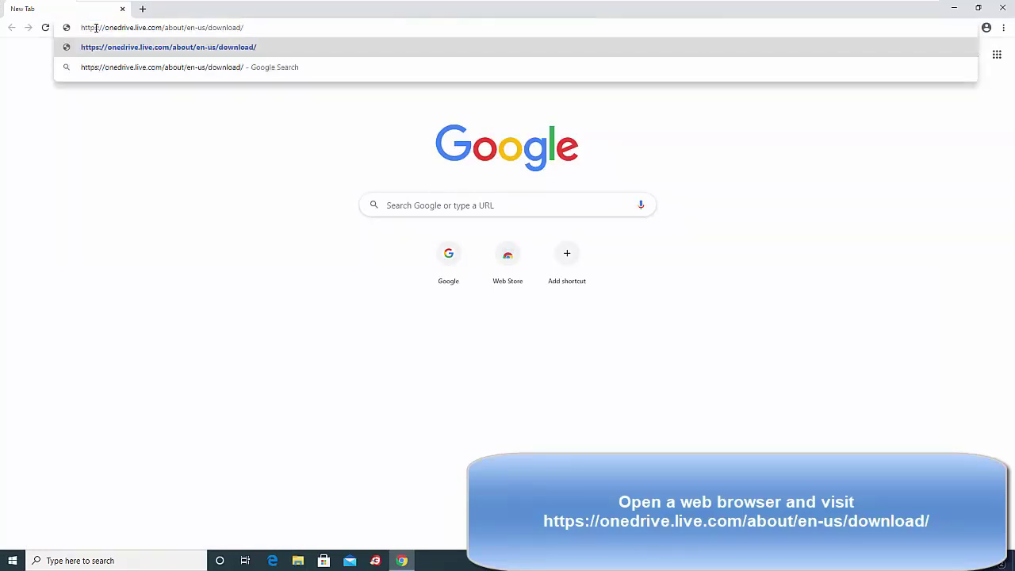
pyautogui.press('Return')
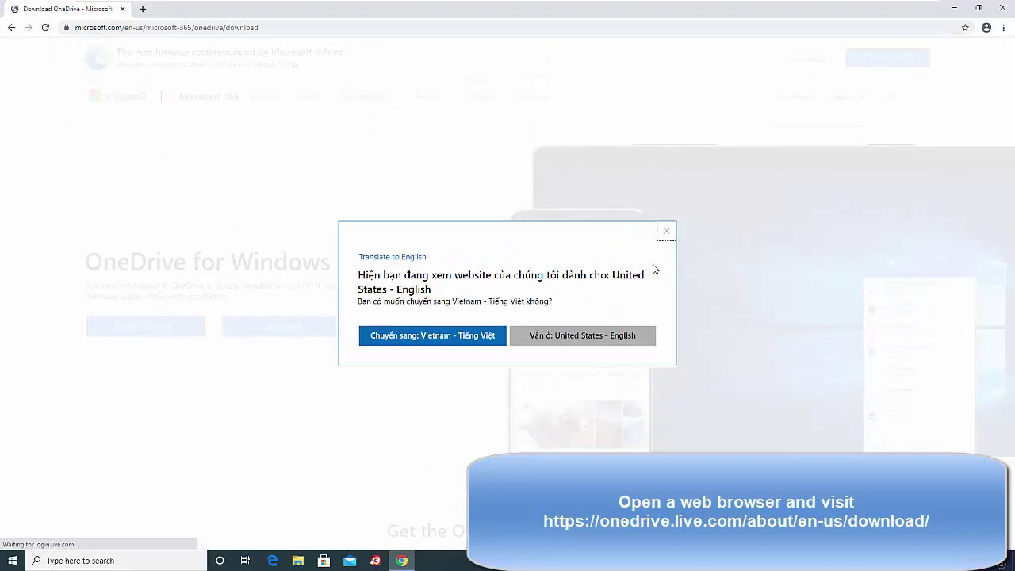
pyautogui.click(581, 335)
pyautogui.scroll(-2, 388, 384)
pyautogui.scroll(1, 363, 315)
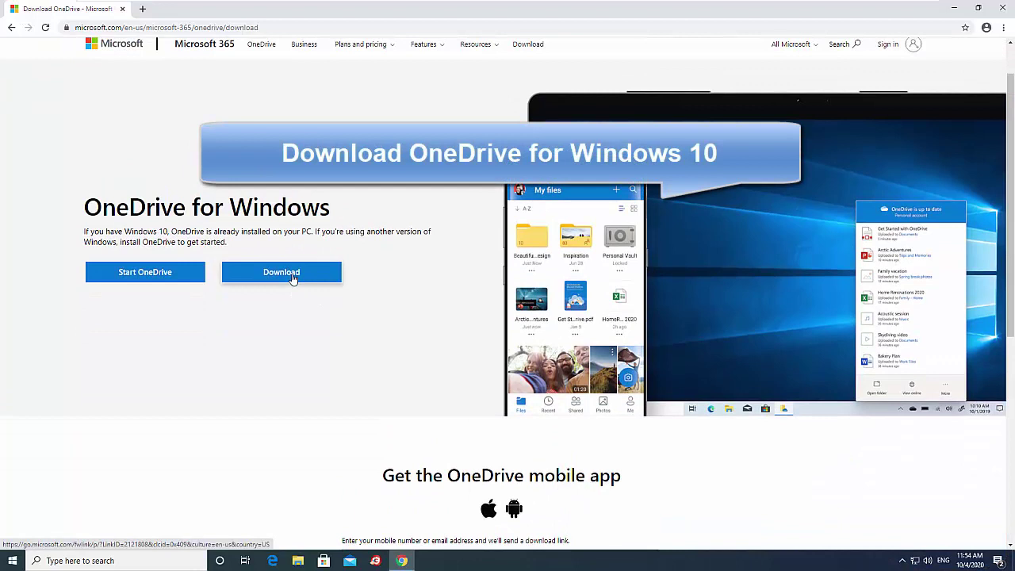
pyautogui.click(292, 274)
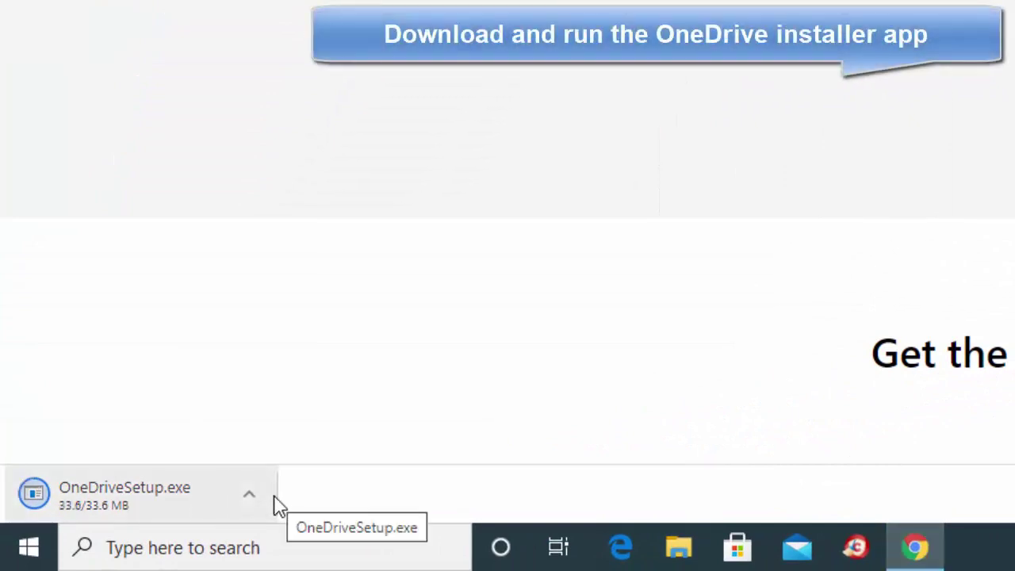
# Run OneDriveSetup.exe from Chrome's download bar and check the OneDrive tray status
pyautogui.click(252, 501)
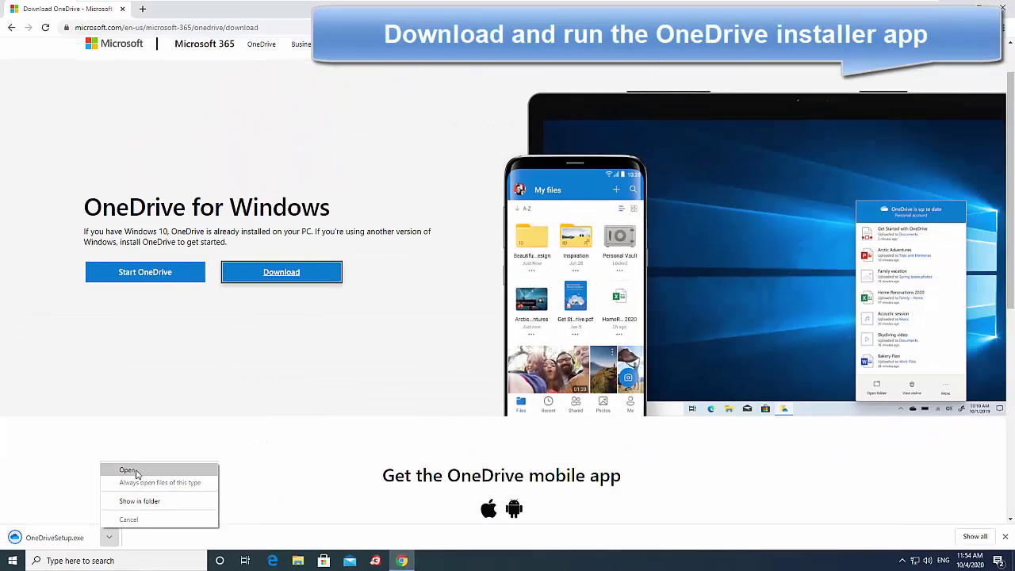
pyautogui.click(135, 473)
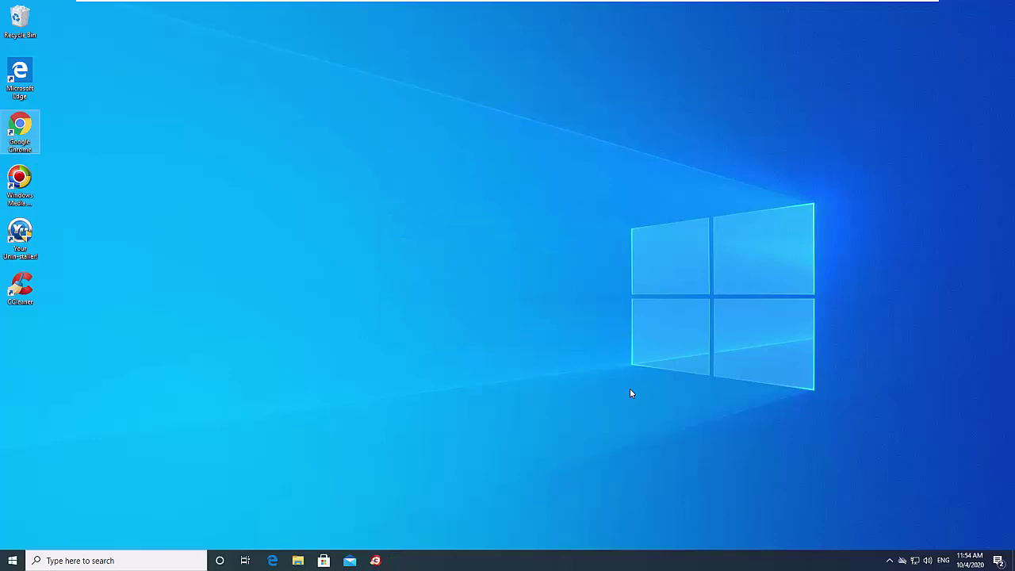
pyautogui.click(901, 560)
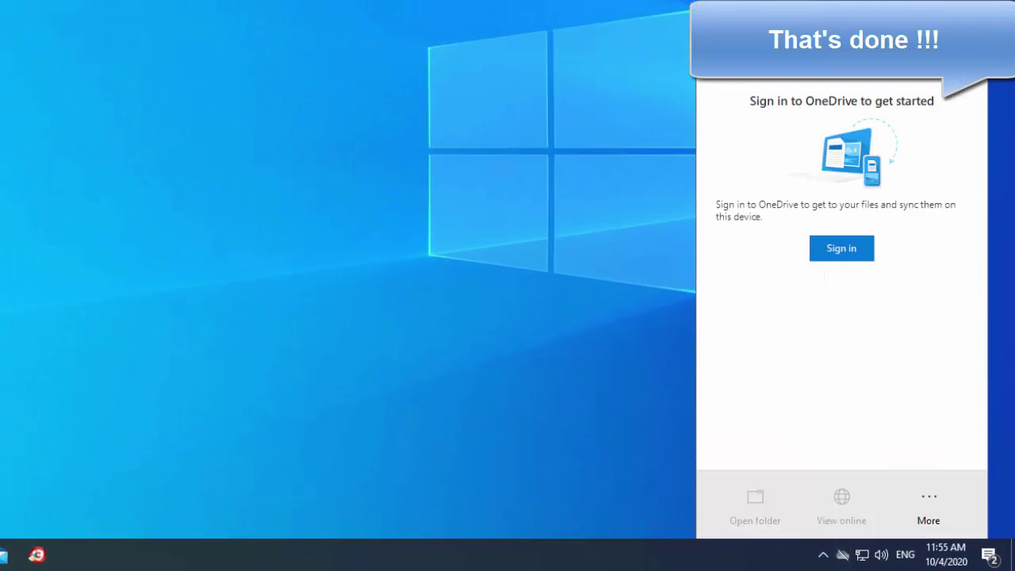
# Dismiss the OneDrive flyout and open OneDrive in File Explorer to launch setup
pyautogui.press('Escape')
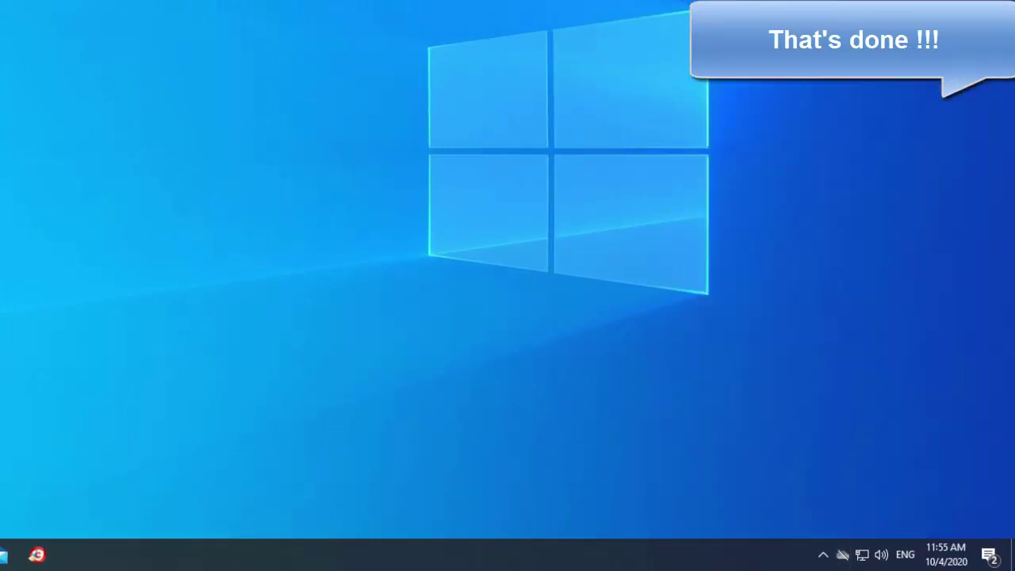
pyautogui.press('super+e')
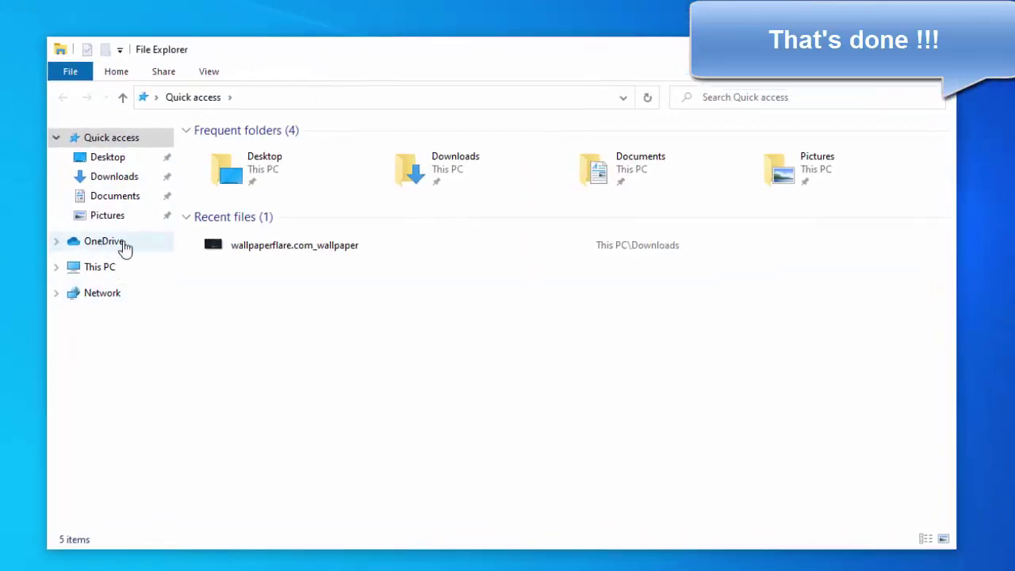
pyautogui.click(121, 248)
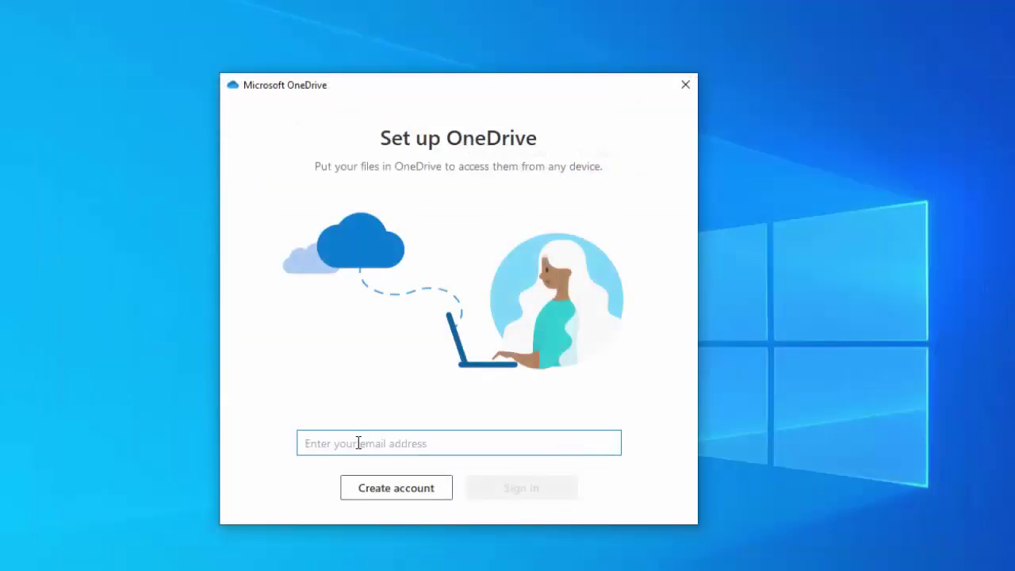
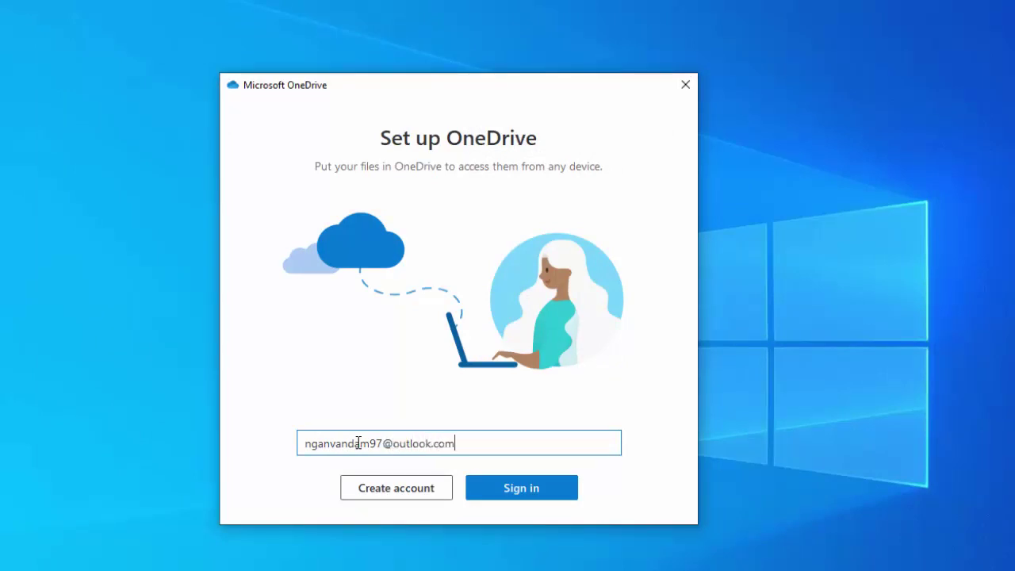
# Enter the account e-mail address in Set up OneDrive, then type the account password
pyautogui.press('Return')
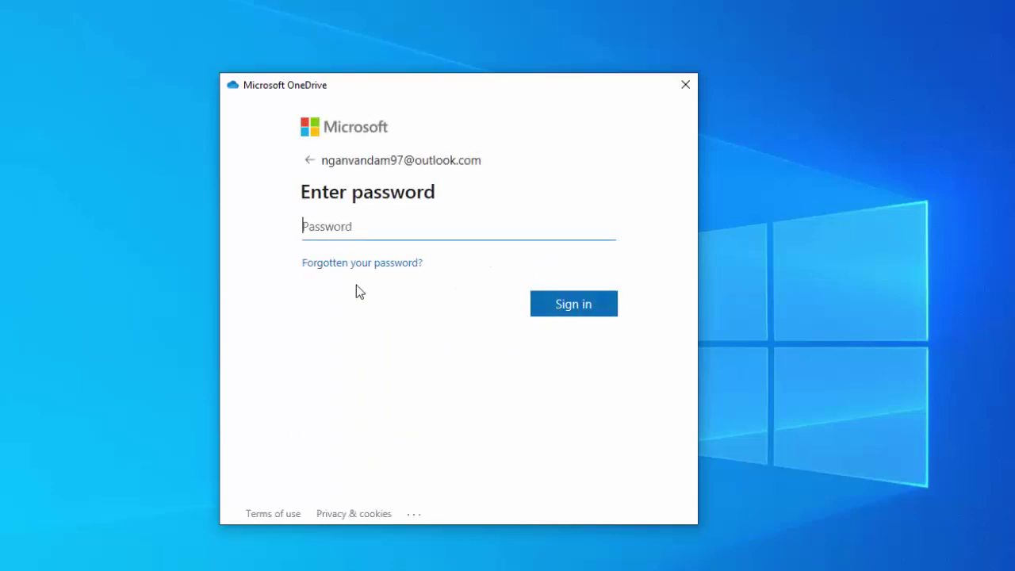
pyautogui.write('******')
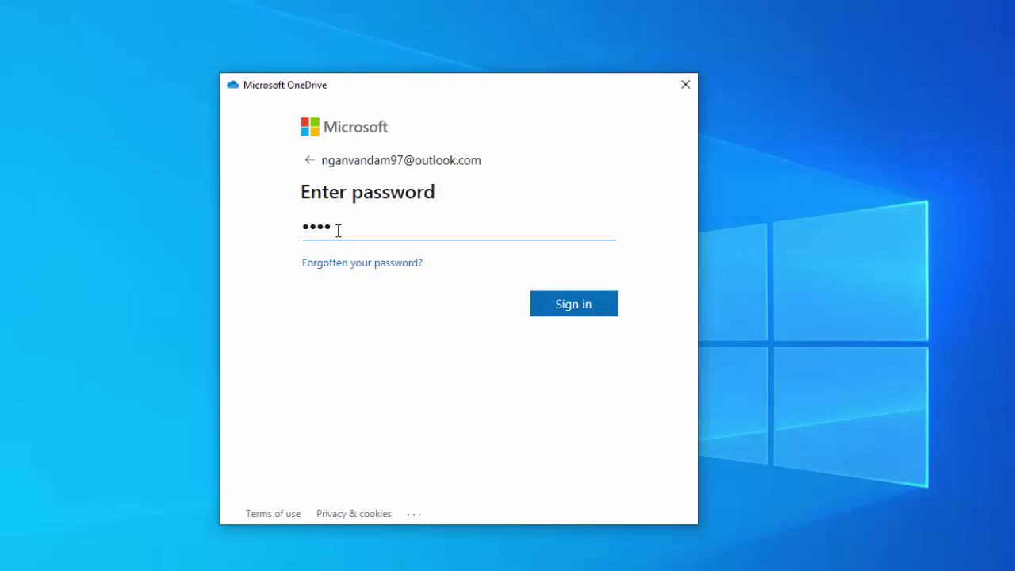